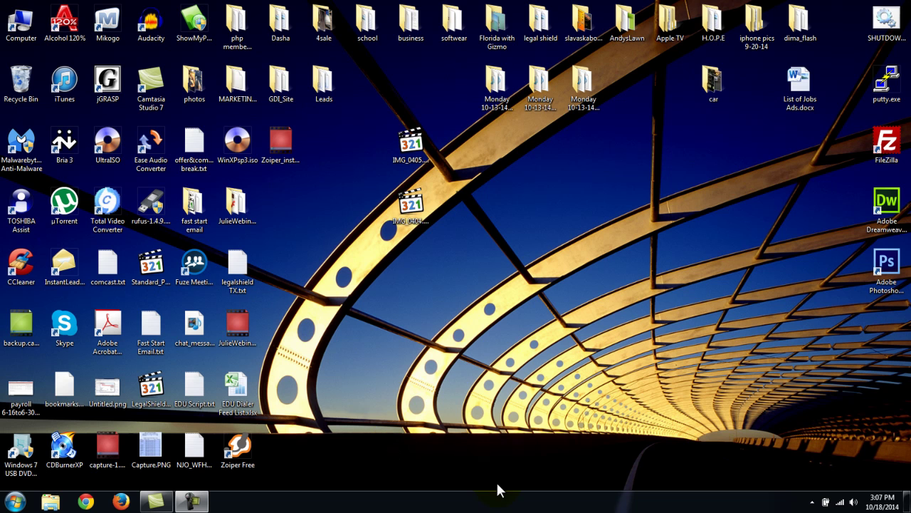
Launch the Zoiper Free softphone and bring up its window to check the selected SIP account's registration
{"action": "double_click", "coordinate": [237, 445]}
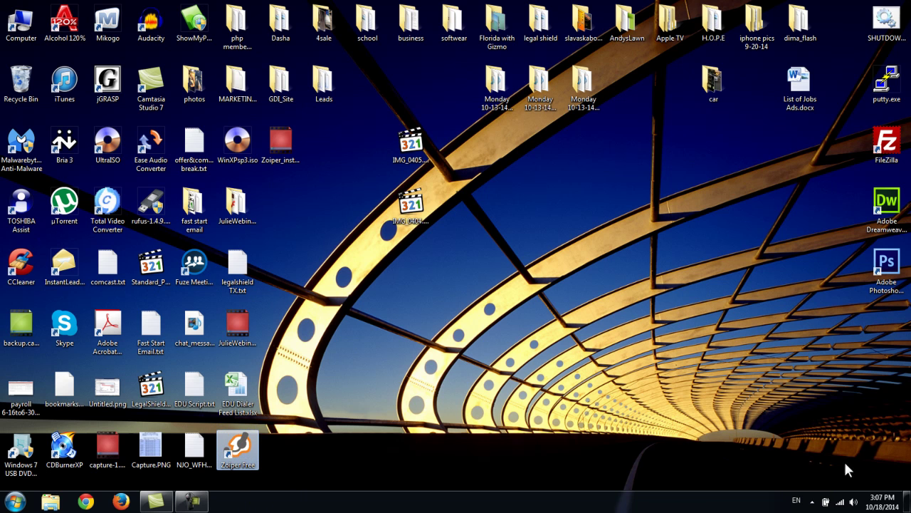
{"action": "left_click", "coordinate": [812, 502]}
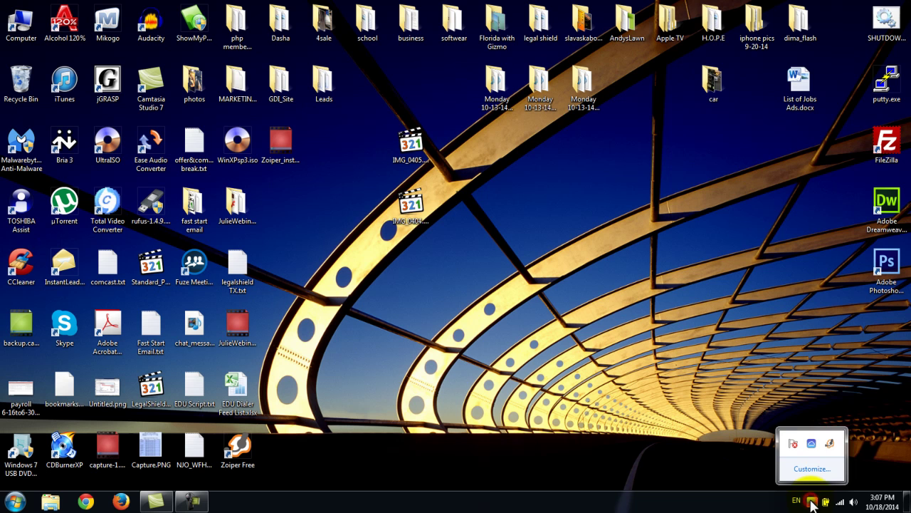
{"action": "left_click", "coordinate": [830, 444]}
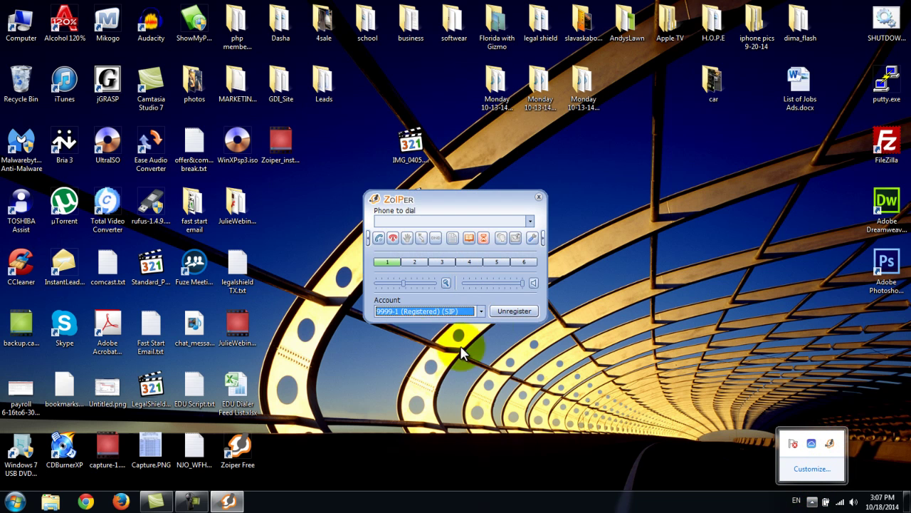
{"action": "left_click", "coordinate": [400, 310]}
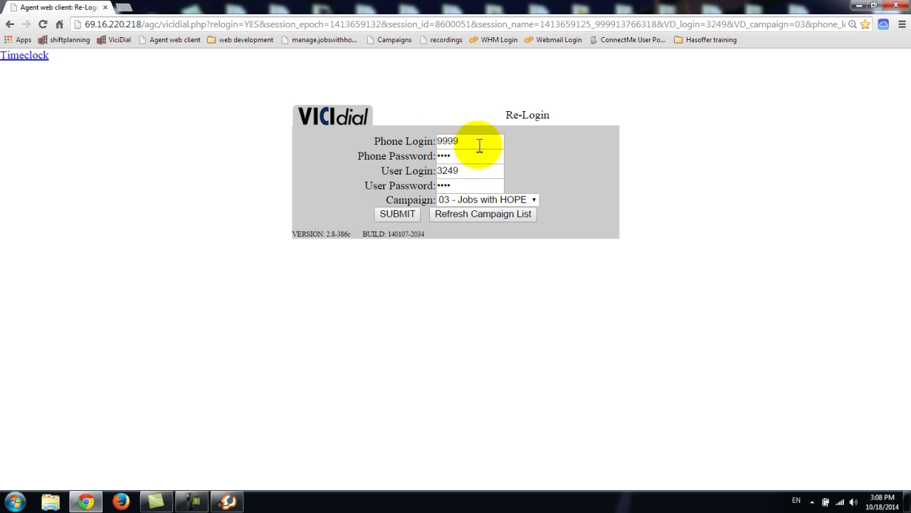
Log in to the VICIdial agent client for campaign 03 - Jobs with HOPE and accept the incoming session call in Zoiper
{"action": "left_click", "coordinate": [384, 217]}
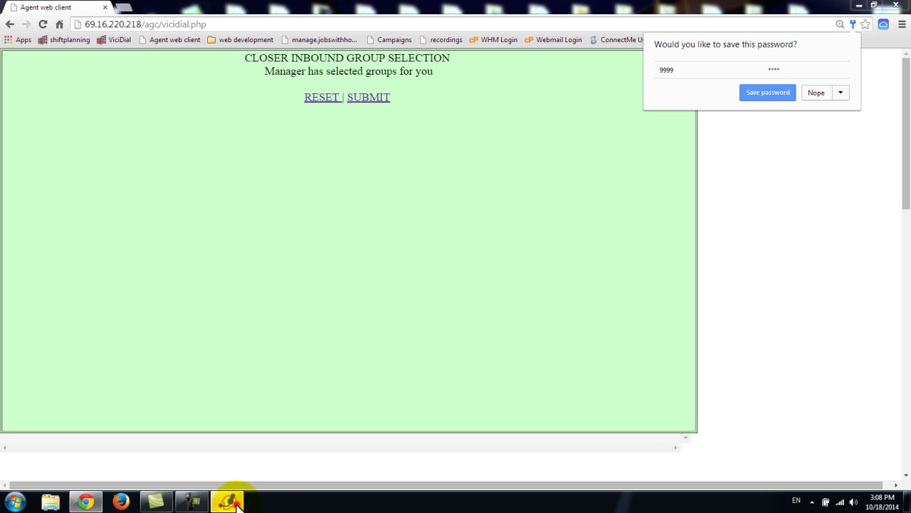
{"action": "left_click", "coordinate": [238, 502]}
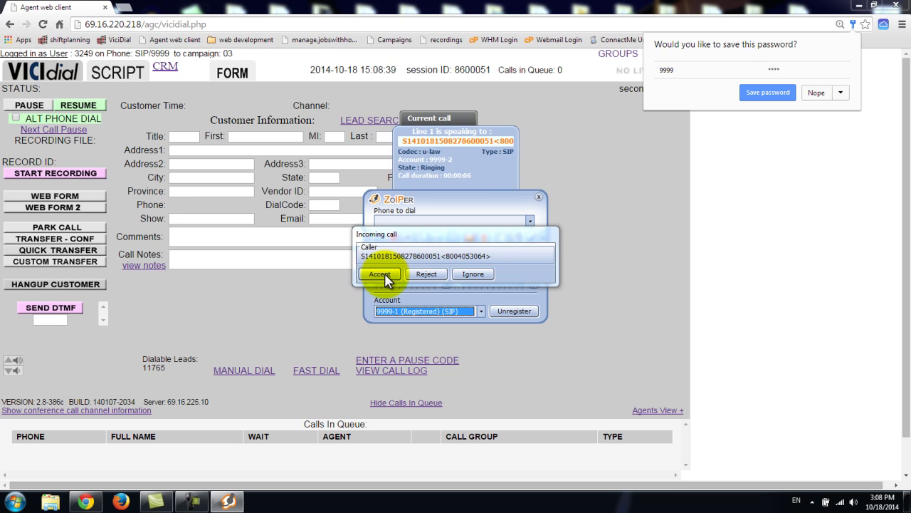
{"action": "left_click", "coordinate": [384, 273]}
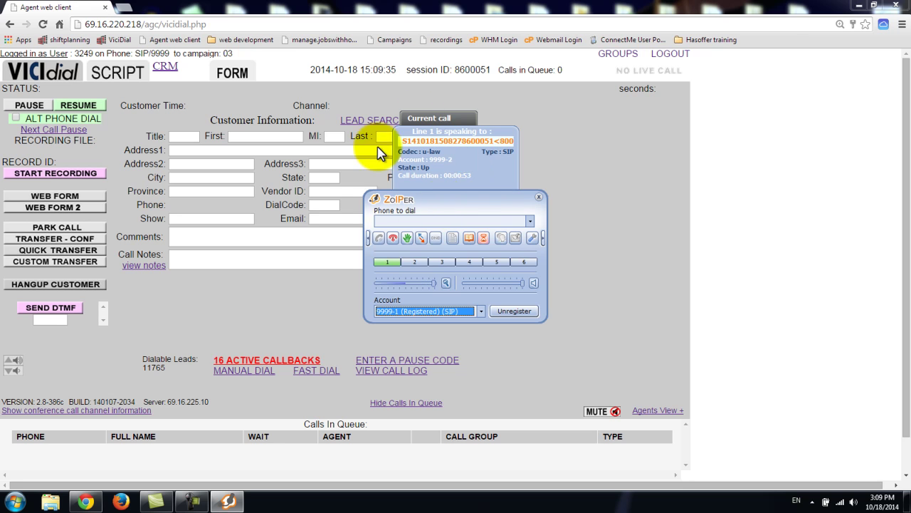
Switch between the Zoiper call window and the VICIdial agent form, ending on the agent form
{"action": "left_click", "coordinate": [395, 245]}
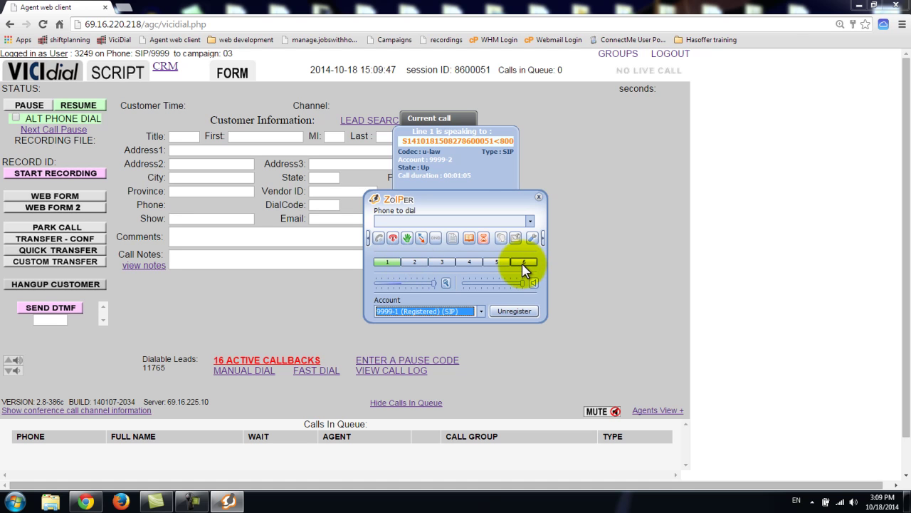
{"action": "left_click", "coordinate": [313, 320]}
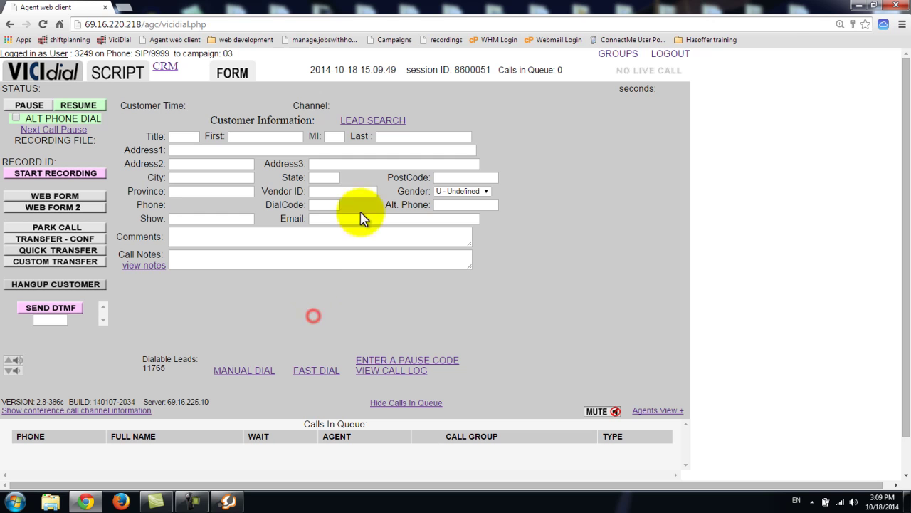
{"action": "left_click", "coordinate": [229, 497]}
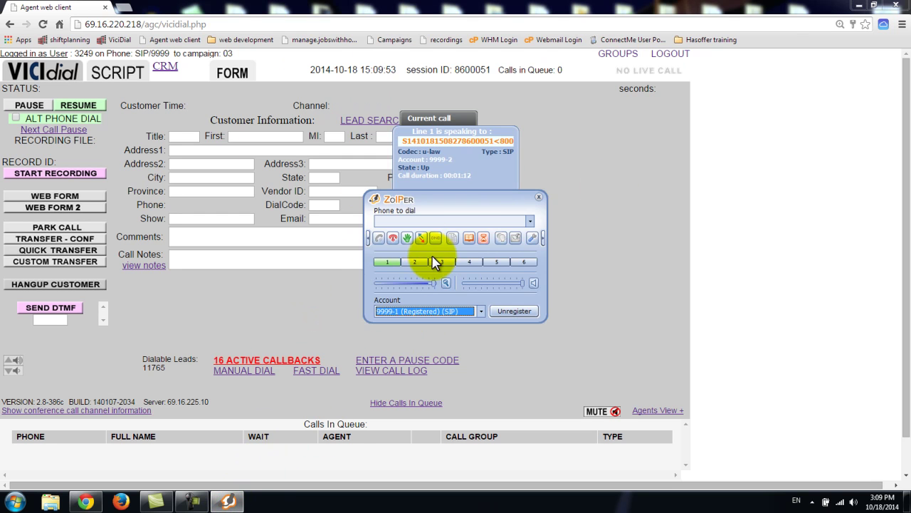
{"action": "left_click", "coordinate": [298, 313]}
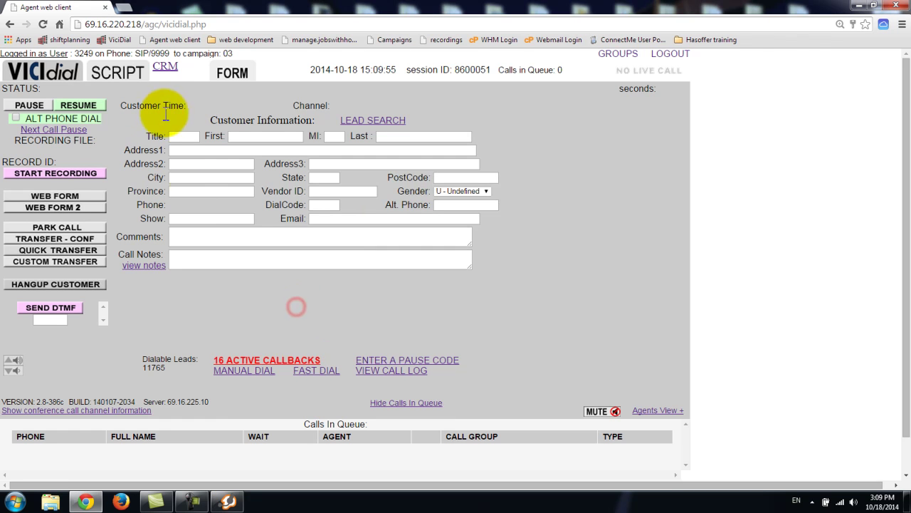
{"action": "left_click", "coordinate": [372, 109]}
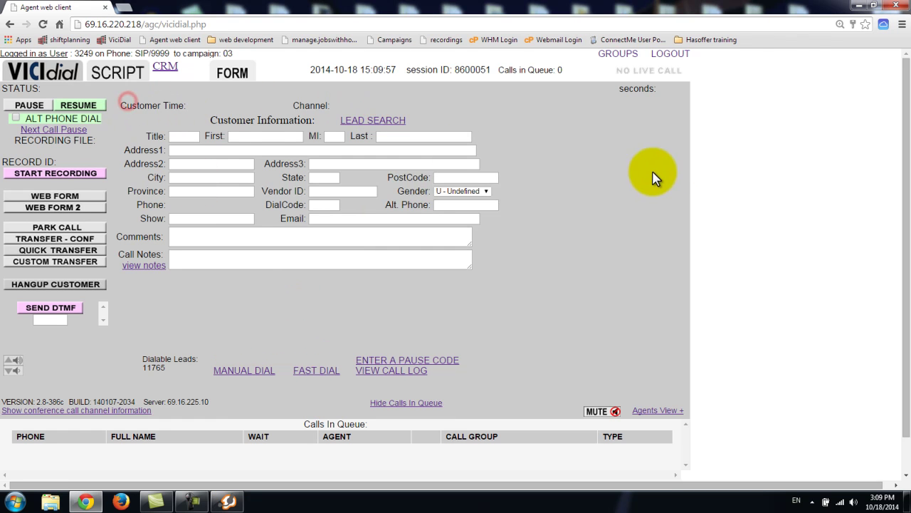
{"action": "left_click", "coordinate": [643, 178]}
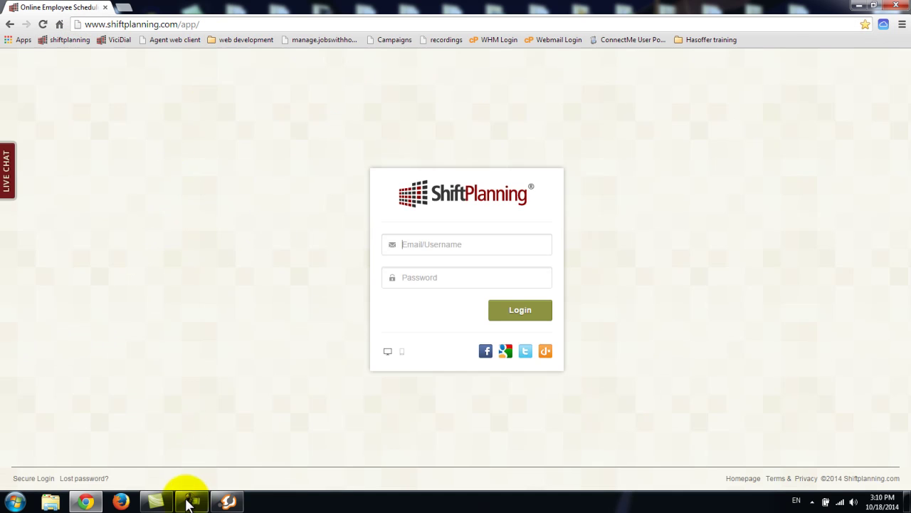
Check Zoiper for an active call, log out of the invalid VICIdial session and return to the login form
{"action": "left_click", "coordinate": [228, 501]}
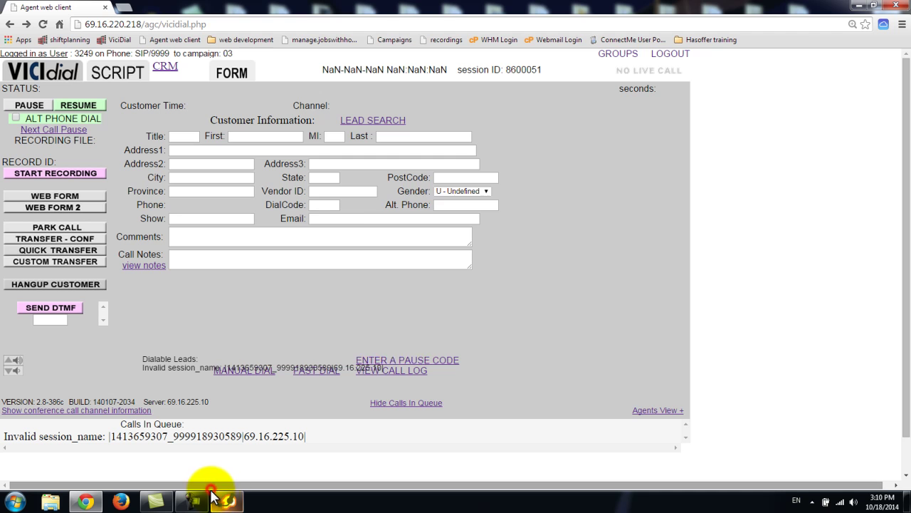
{"action": "left_click", "coordinate": [228, 501]}
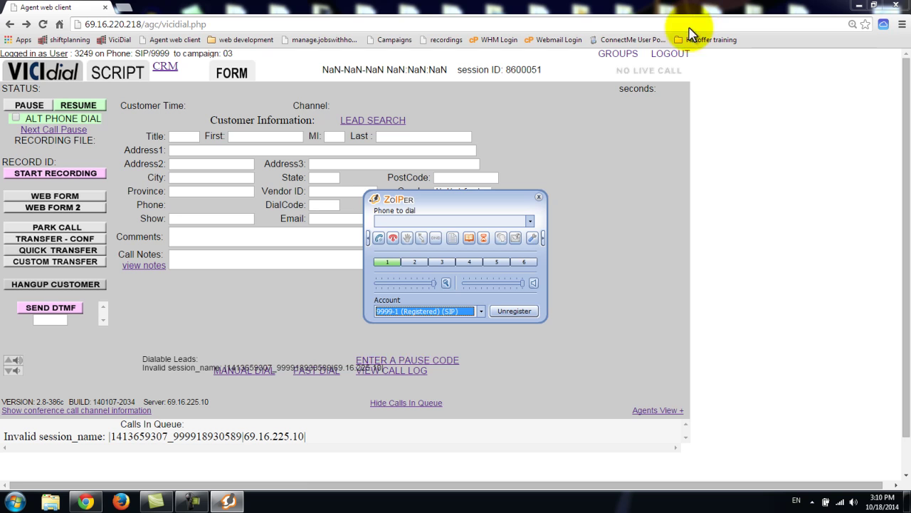
{"action": "left_click", "coordinate": [679, 55]}
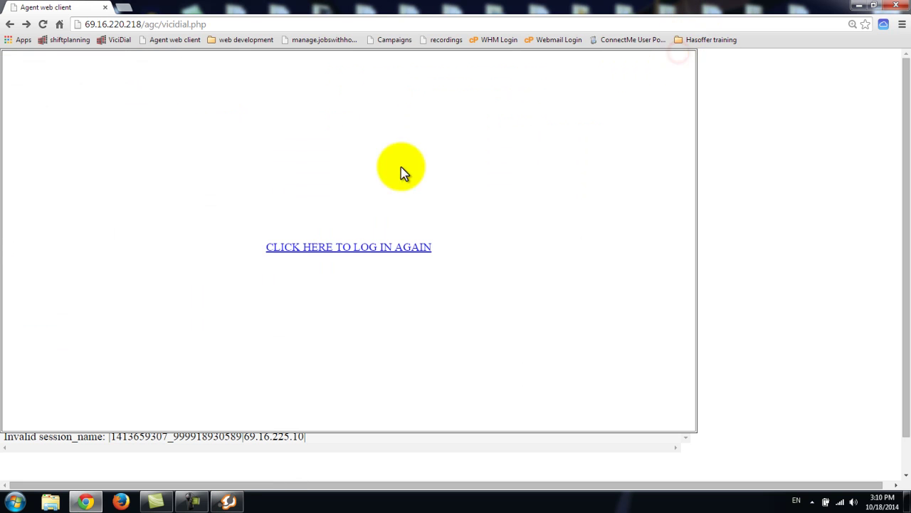
{"action": "left_click", "coordinate": [334, 249]}
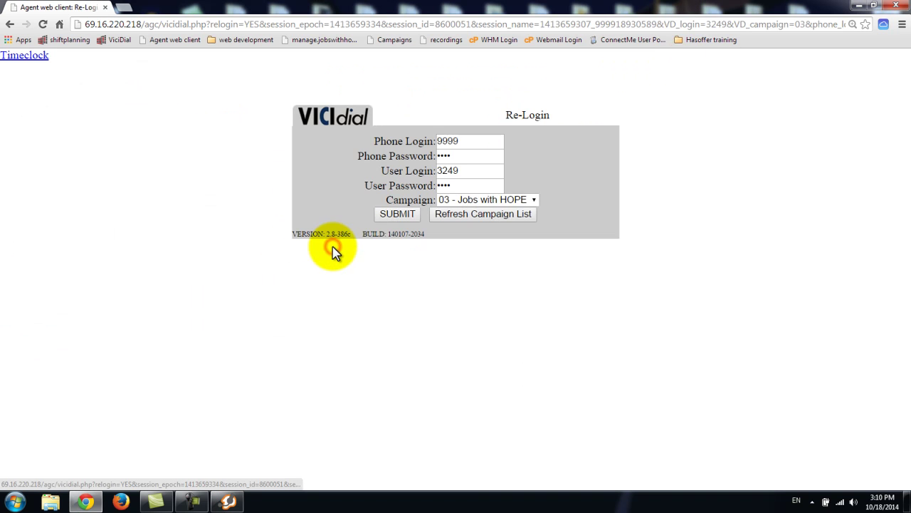
Log back in to VICIdial with campaign 03 - Jobs with HOPE and accept the new incoming call in Zoiper
{"action": "left_click", "coordinate": [397, 215]}
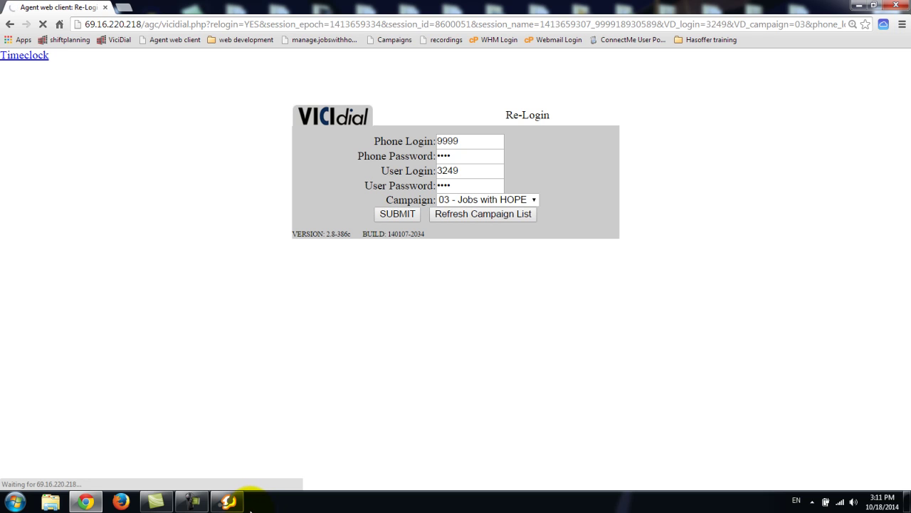
{"action": "mouse_move", "coordinate": [239, 499]}
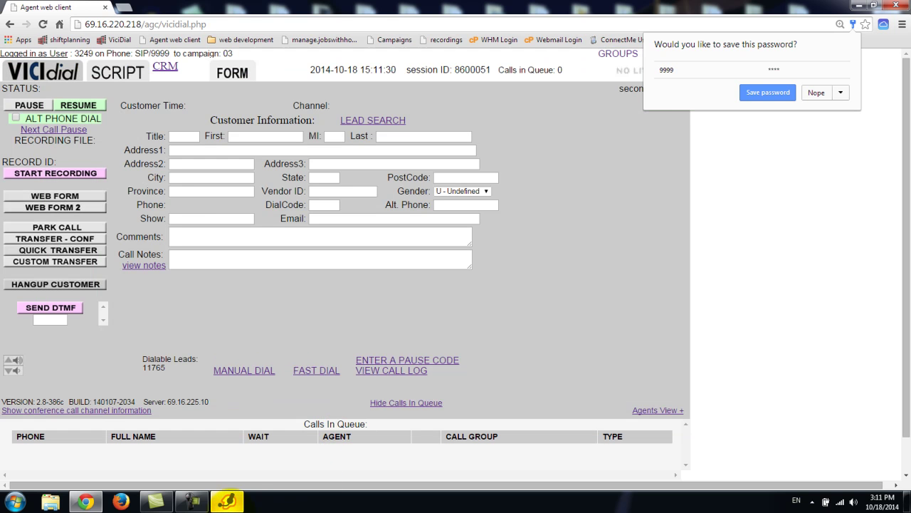
{"action": "left_click", "coordinate": [230, 502]}
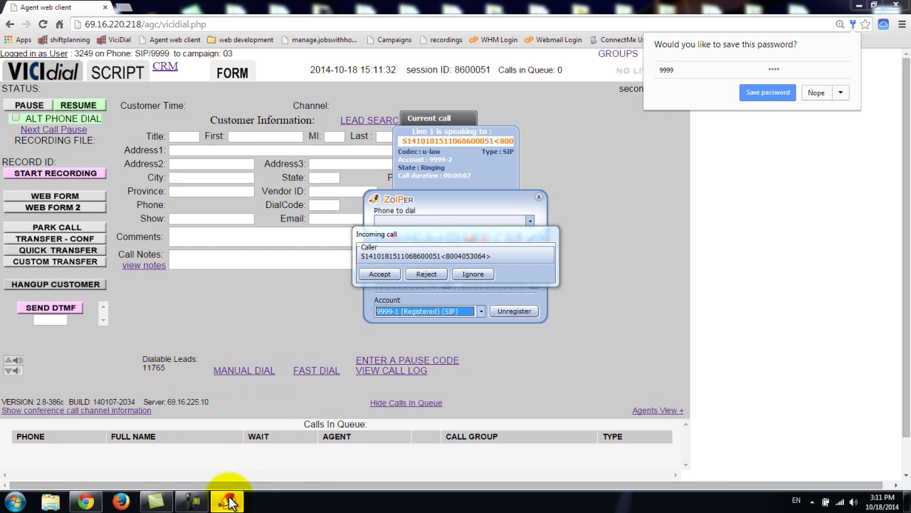
{"action": "left_click", "coordinate": [381, 274]}
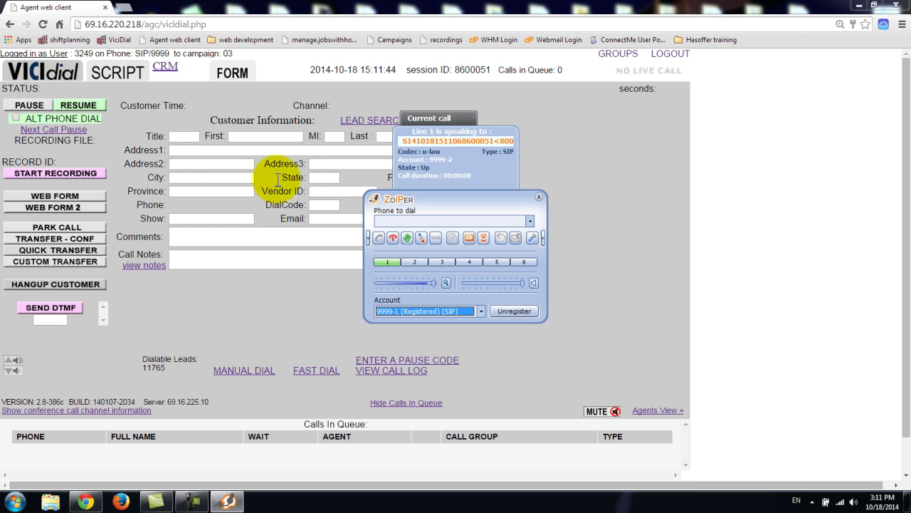
Bring the agent form in front of Zoiper, and minimize the softphone to the notification area
{"action": "left_click", "coordinate": [178, 151]}
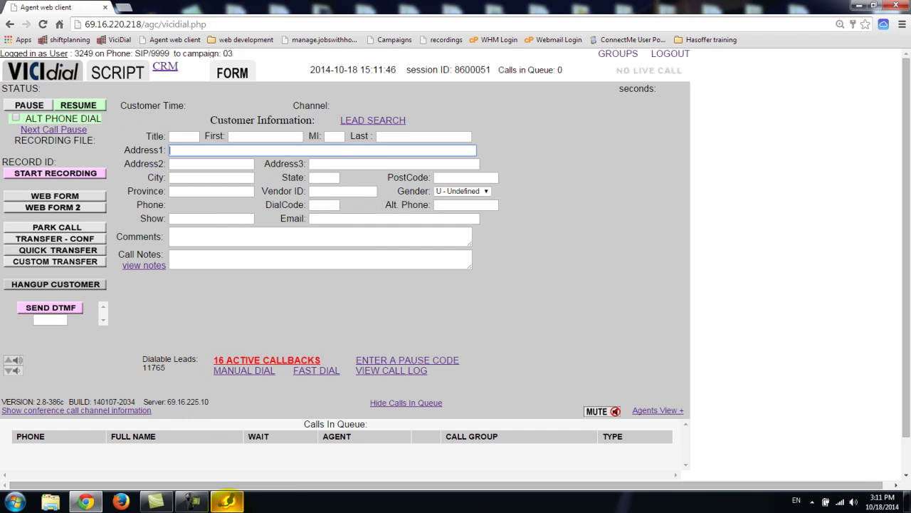
{"action": "left_click", "coordinate": [232, 498]}
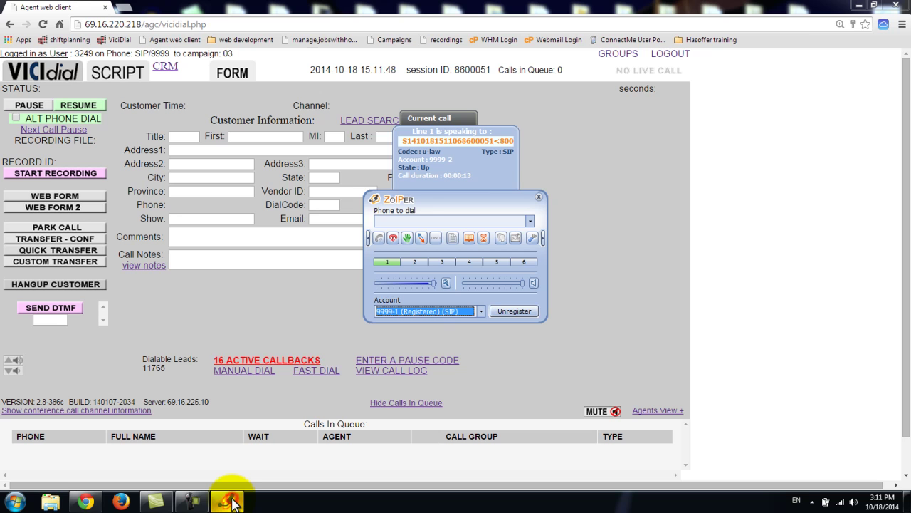
{"action": "left_click", "coordinate": [233, 503]}
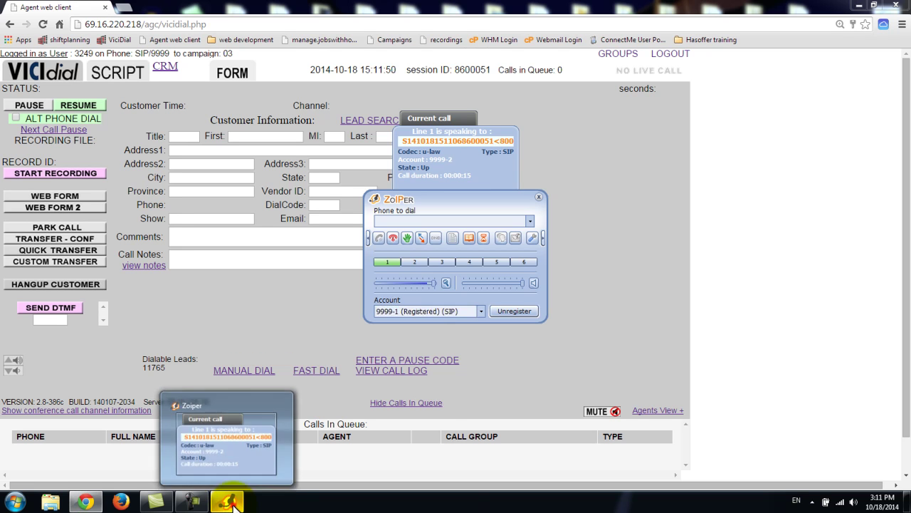
{"action": "left_click", "coordinate": [233, 503]}
{"action": "left_click", "coordinate": [234, 503]}
{"action": "left_click", "coordinate": [234, 503]}
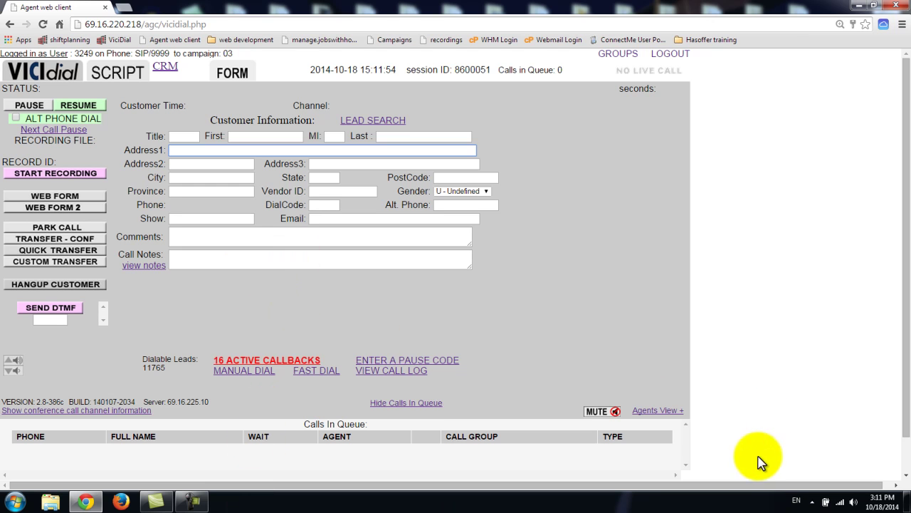
Restore the Zoiper window from the notification area, switch to the agent form and bring Zoiper back to the front
{"action": "left_click", "coordinate": [812, 501]}
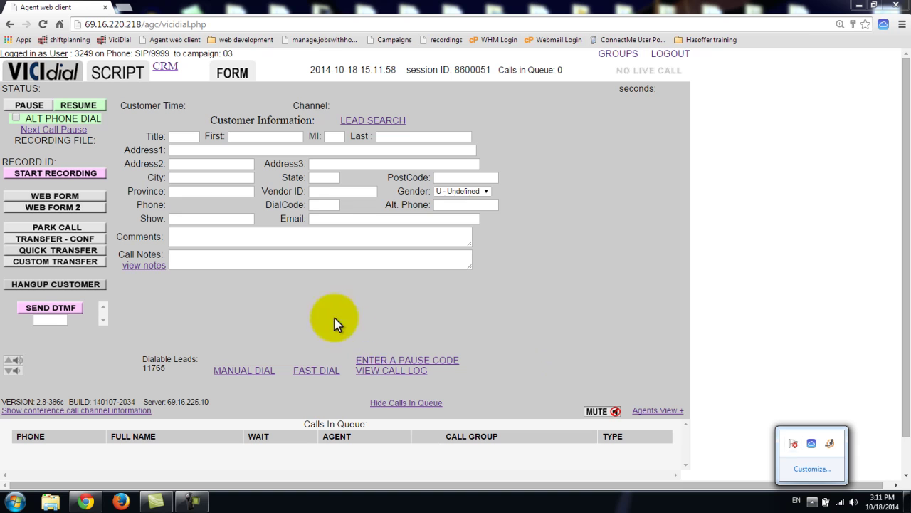
{"action": "left_click", "coordinate": [832, 445]}
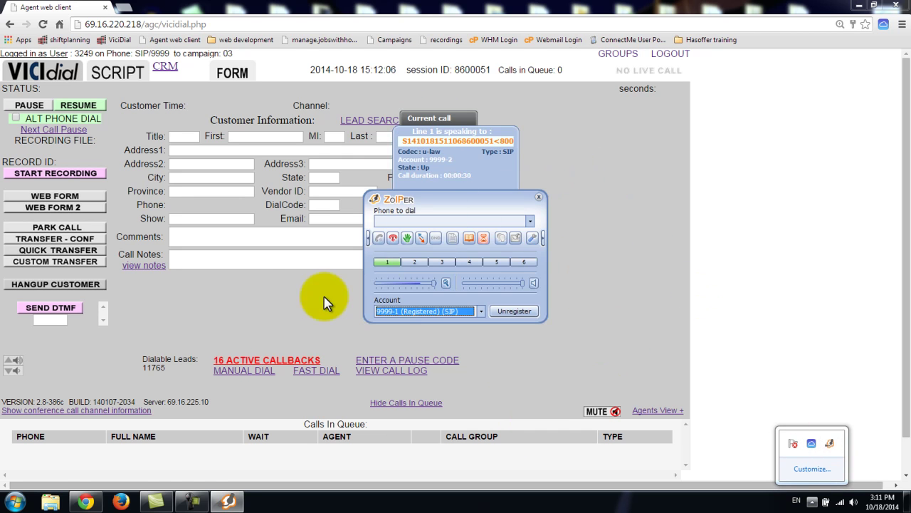
{"action": "left_click", "coordinate": [254, 284]}
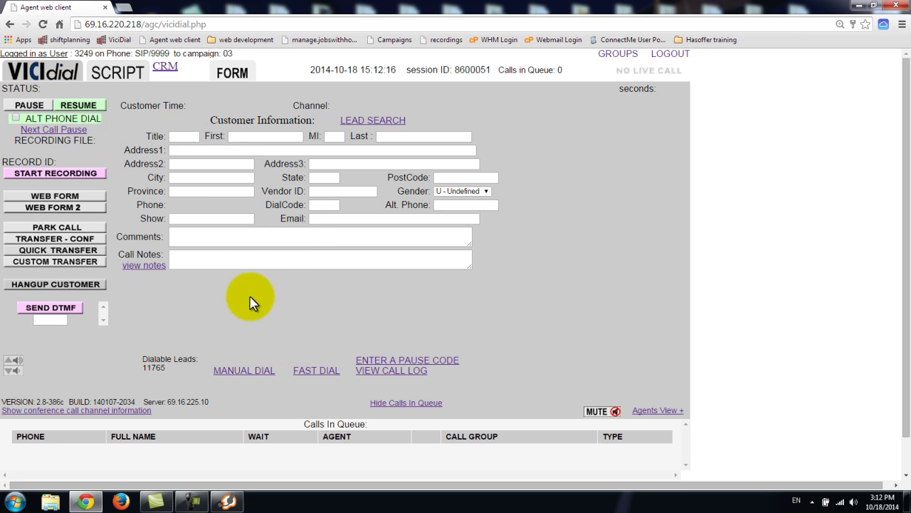
{"action": "left_click", "coordinate": [229, 501]}
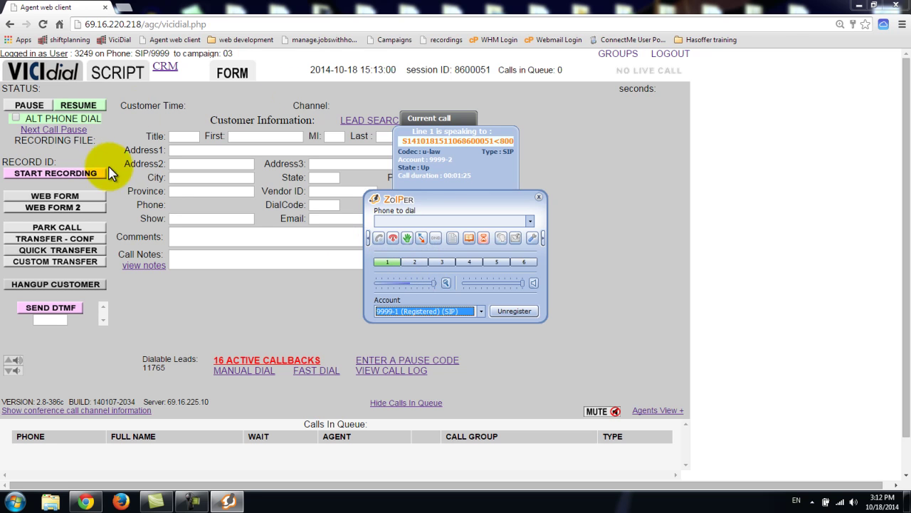
Open jobswithhope.ws/scripts.html in a new tab and view the Send Both Email, NJO New Hire Email, Fast Start Email, EDU Script and W9 Sample pages
{"action": "left_click", "coordinate": [131, 125]}
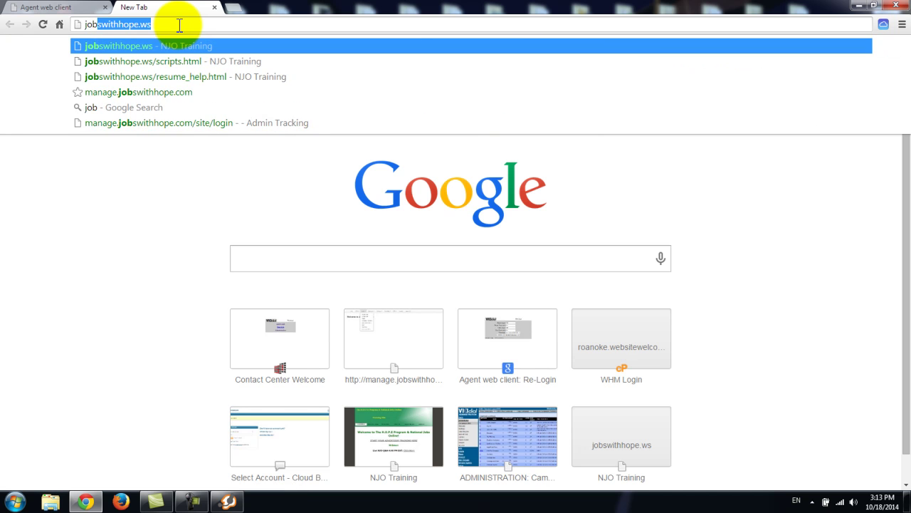
{"action": "left_click", "coordinate": [274, 61]}
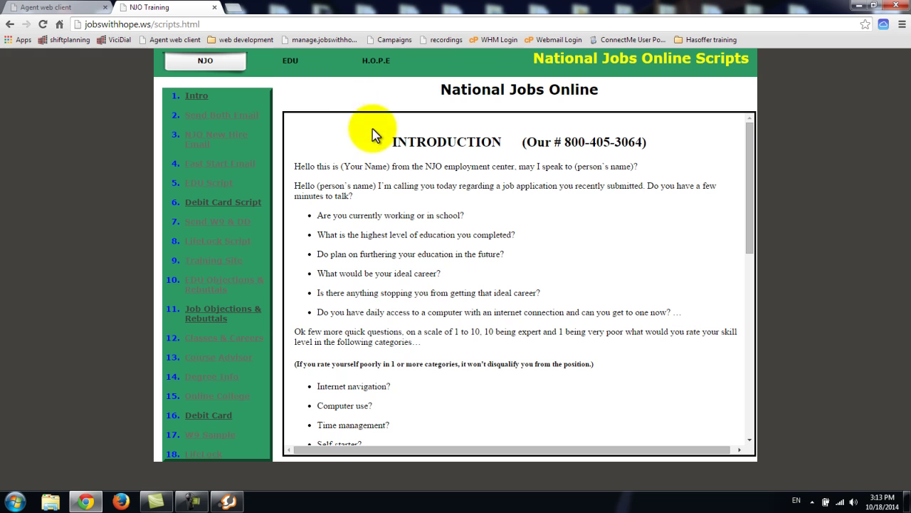
{"action": "left_click", "coordinate": [217, 115]}
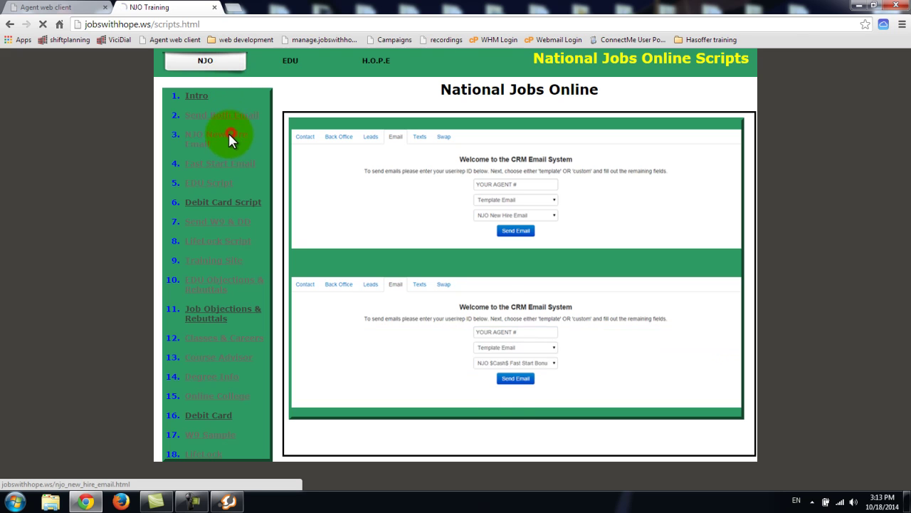
{"action": "left_click", "coordinate": [229, 138]}
{"action": "left_click", "coordinate": [229, 166]}
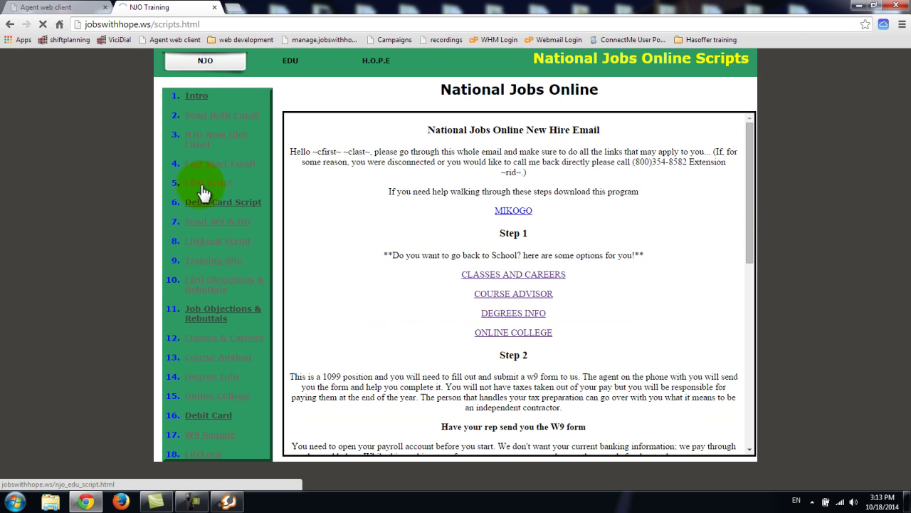
{"action": "left_click", "coordinate": [229, 184]}
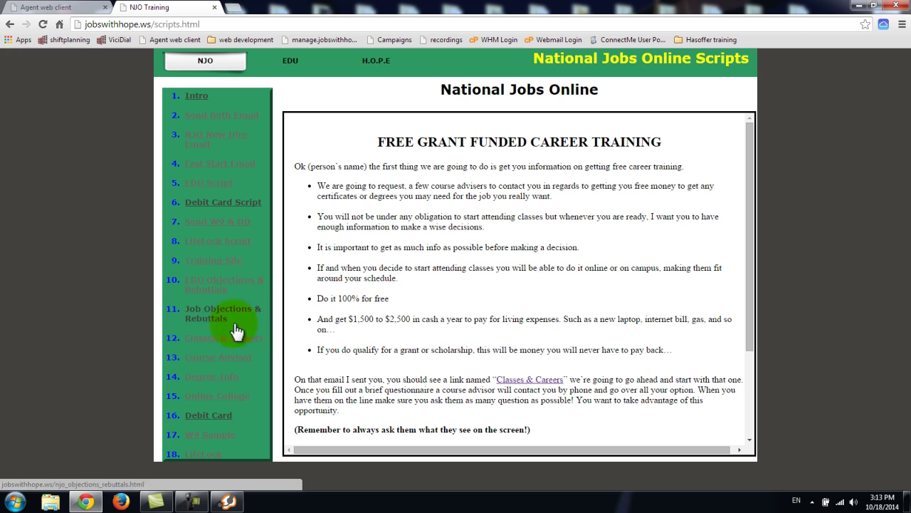
{"action": "left_click", "coordinate": [215, 435]}
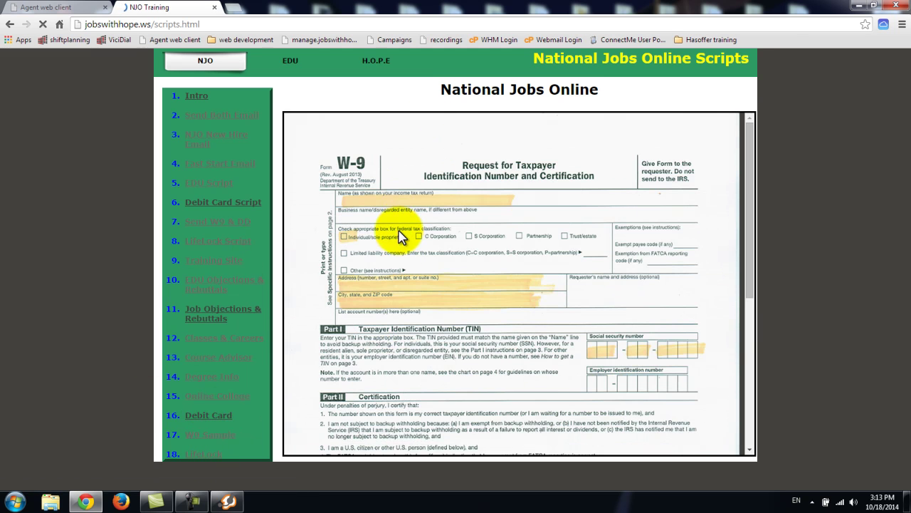
View the Degree Info, Objections and Rebuttals, and Training Site pages of the National Jobs Online scripts
{"action": "scroll", "coordinate": [409, 276], "scroll_direction": "down", "scroll_amount": 6}
{"action": "left_click", "coordinate": [219, 382]}
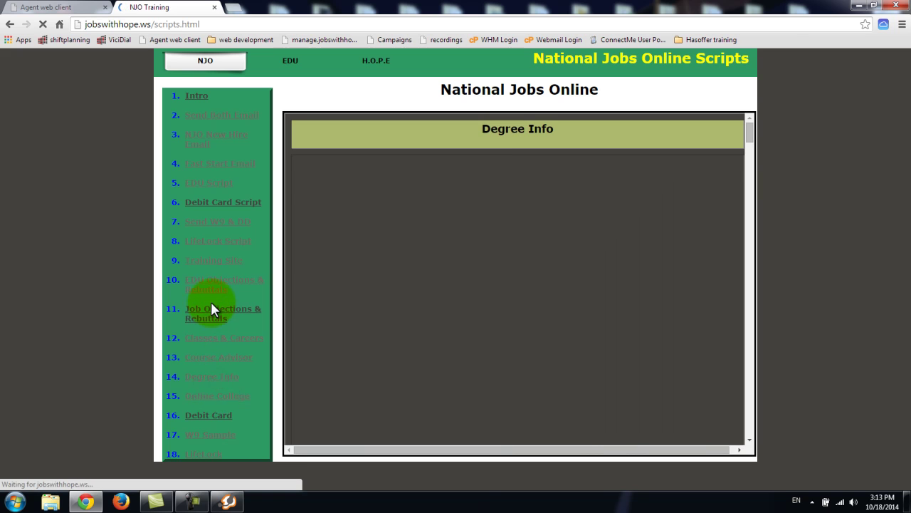
{"action": "left_click", "coordinate": [215, 280]}
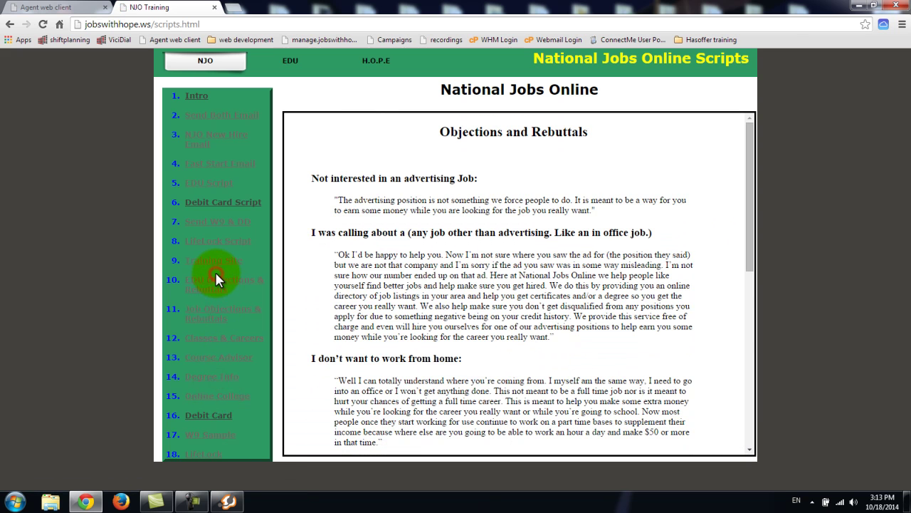
{"action": "left_click", "coordinate": [225, 260]}
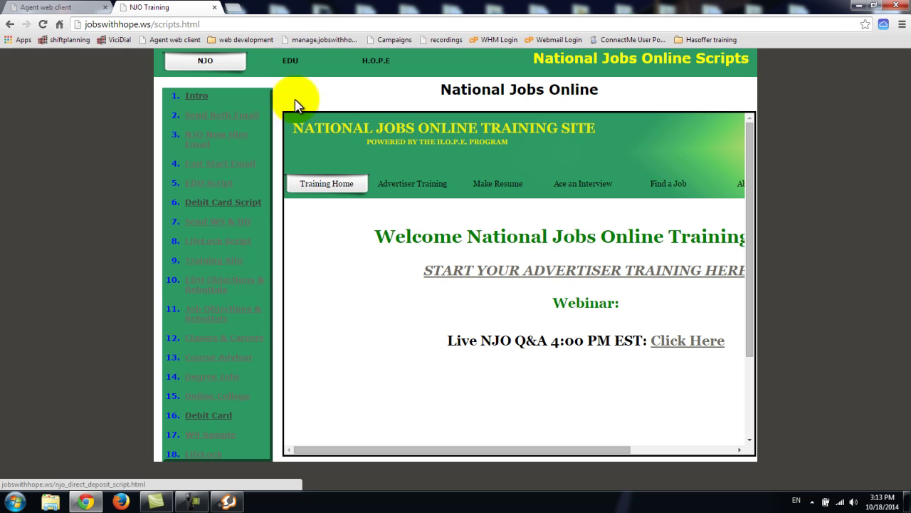
Close the NJO Training scripts tab and restore it by reopening the closed tab
{"action": "left_click", "coordinate": [215, 7]}
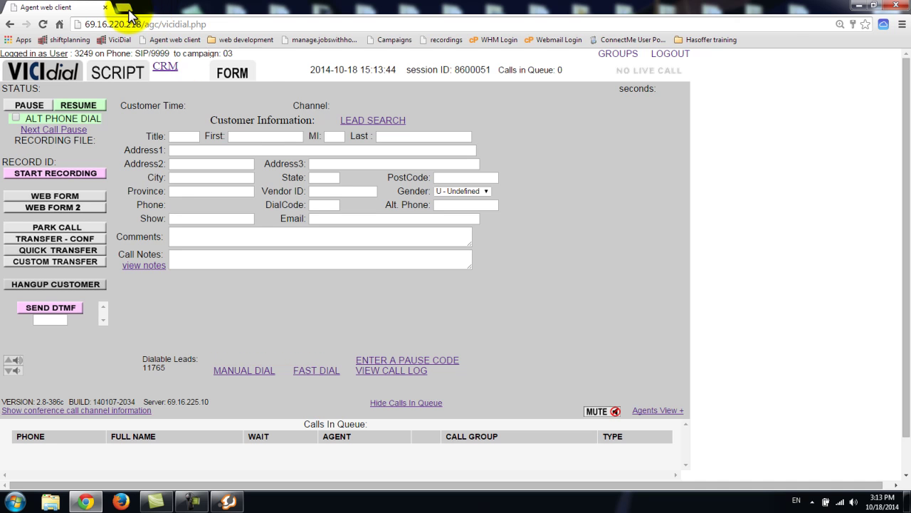
{"action": "right_click", "coordinate": [130, 13]}
{"action": "right_click", "coordinate": [95, 9]}
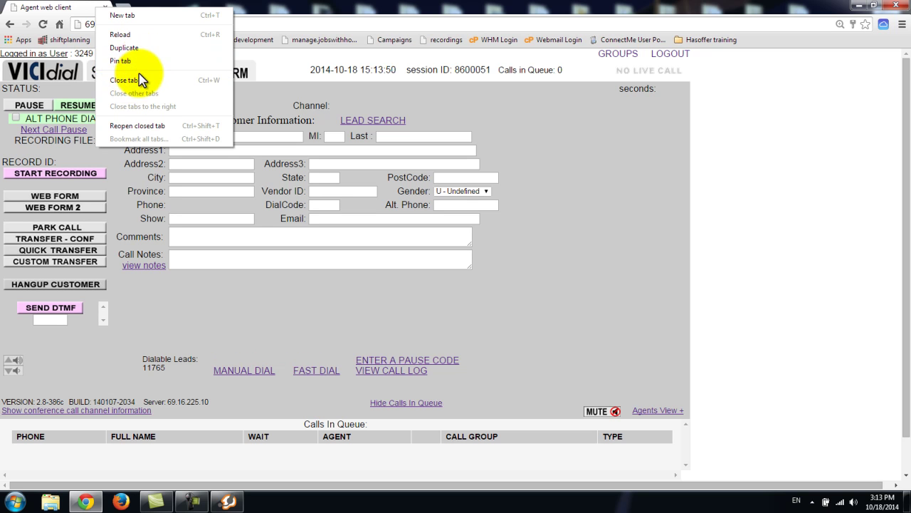
{"action": "left_click", "coordinate": [135, 127]}
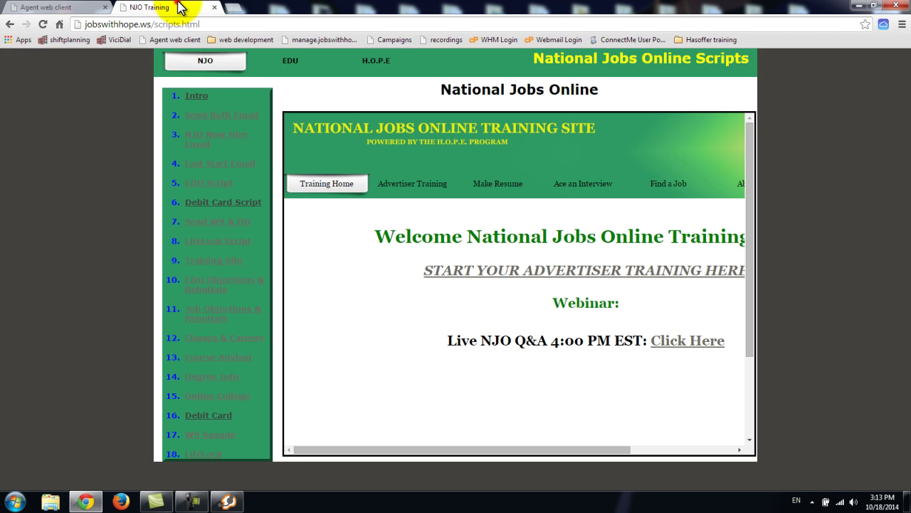
Close the extra Gmail tab and return to the VICIdial form in the Agent web client tab
{"action": "left_click", "coordinate": [28, 8]}
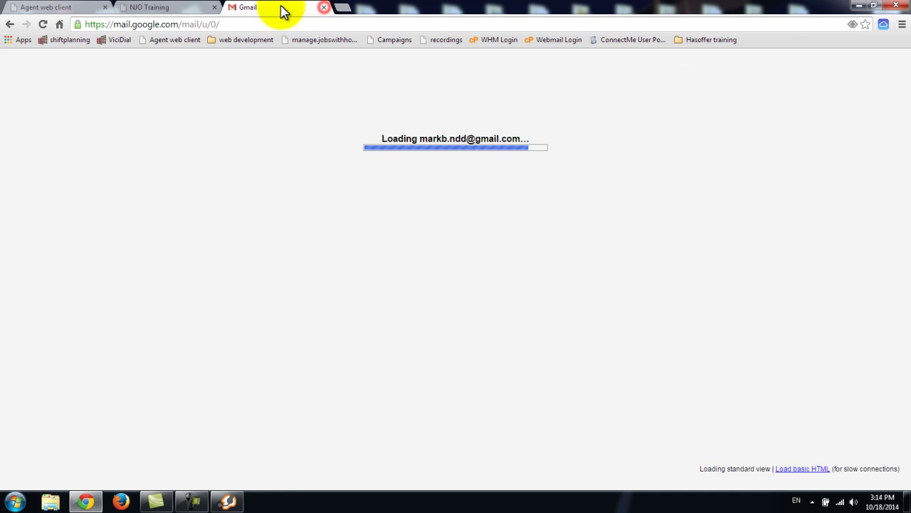
{"action": "left_click", "coordinate": [37, 7]}
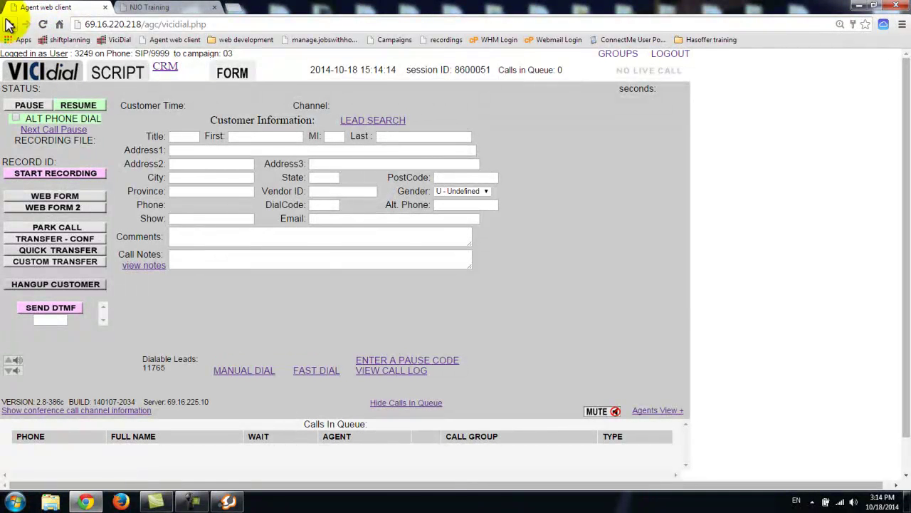